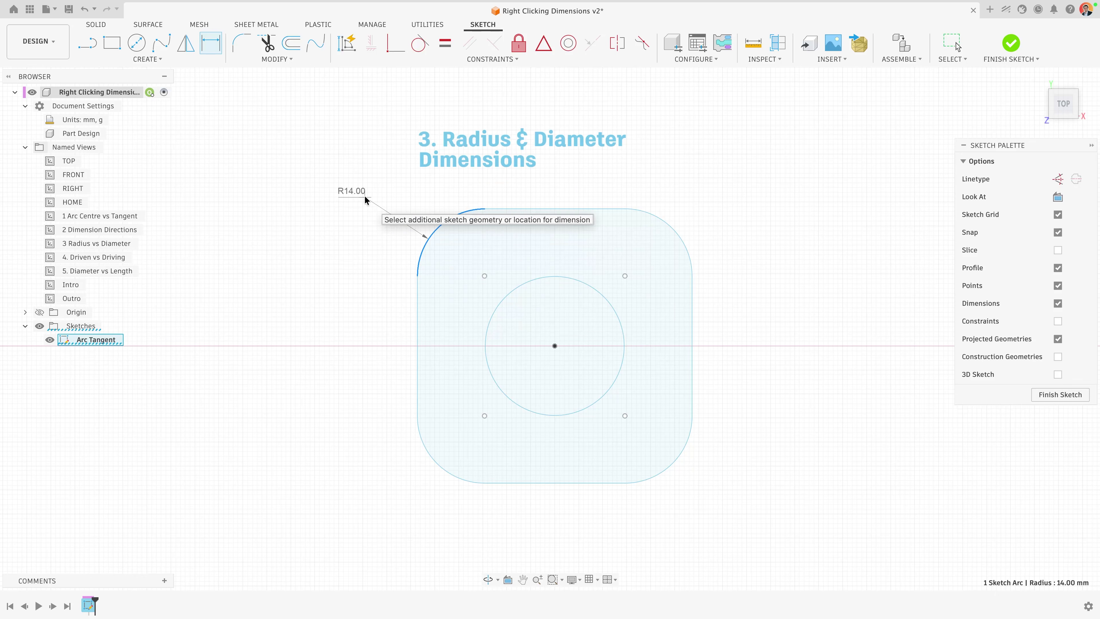
Dimension the rounded square's upper-left corner arc with the Diameter option instead of Radius, placing the dimension outside the square
right_click(365, 200)
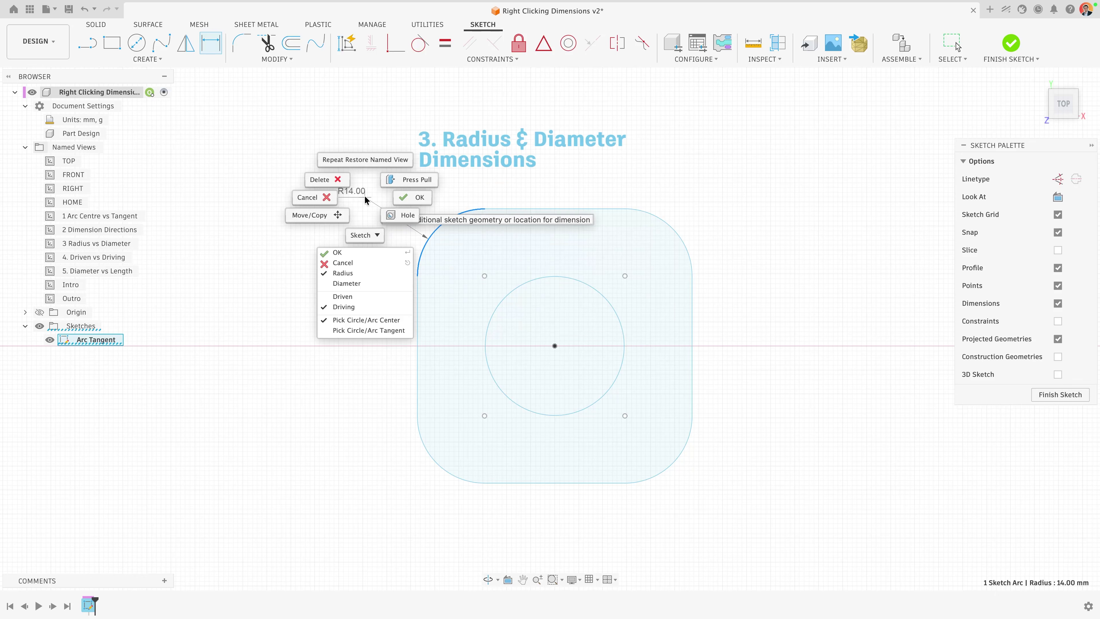
click(367, 285)
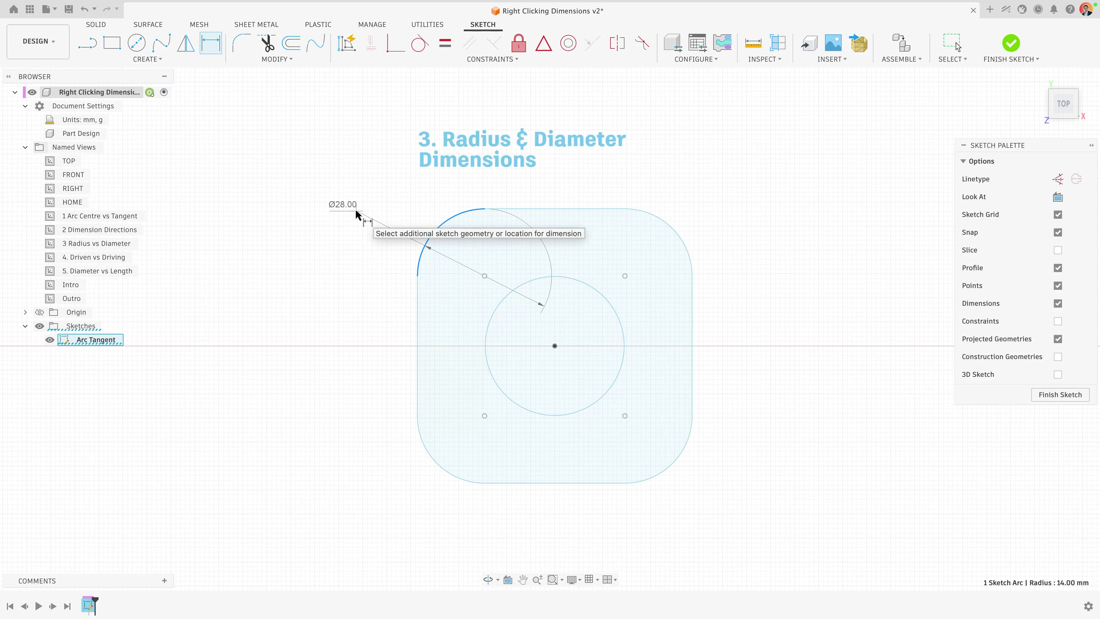
click(385, 320)
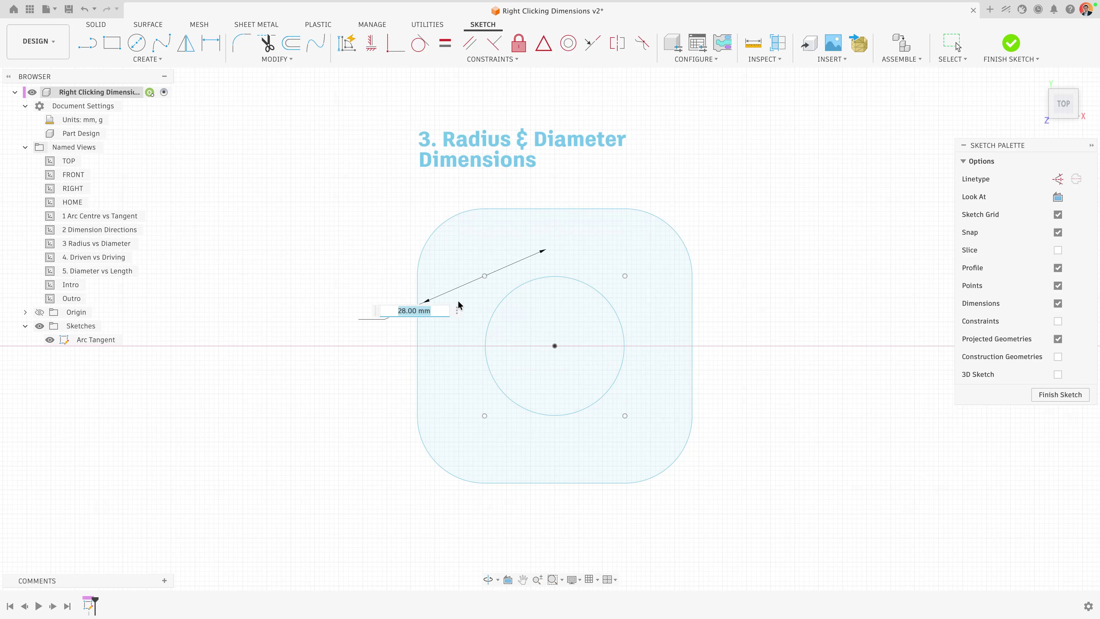
key(Return)
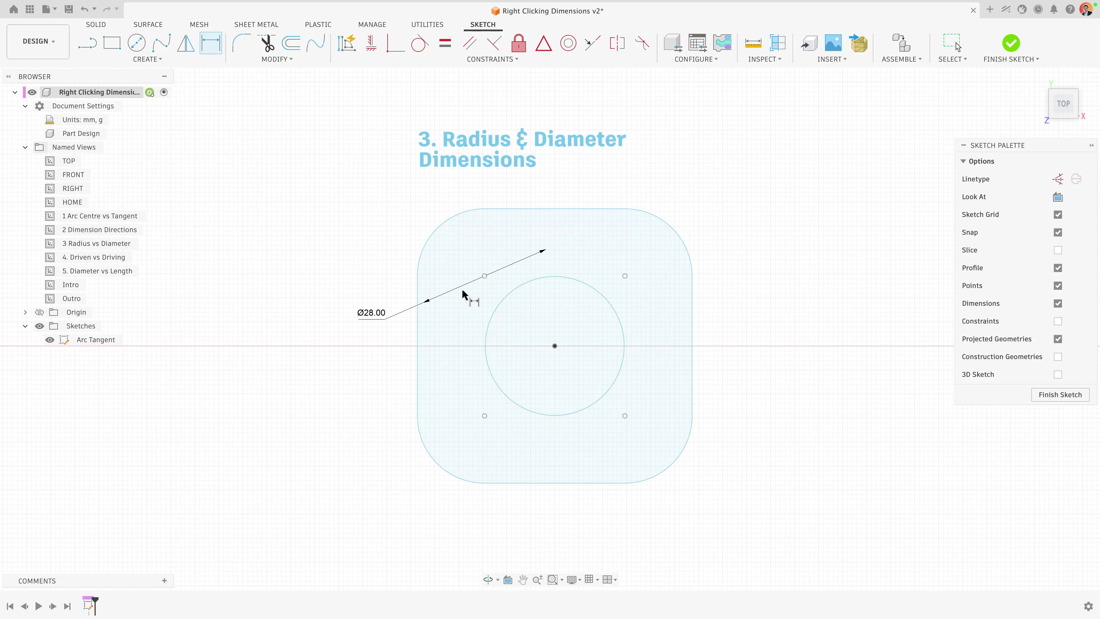
Dimension the central circle with the Radius option instead of Diameter
click(613, 309)
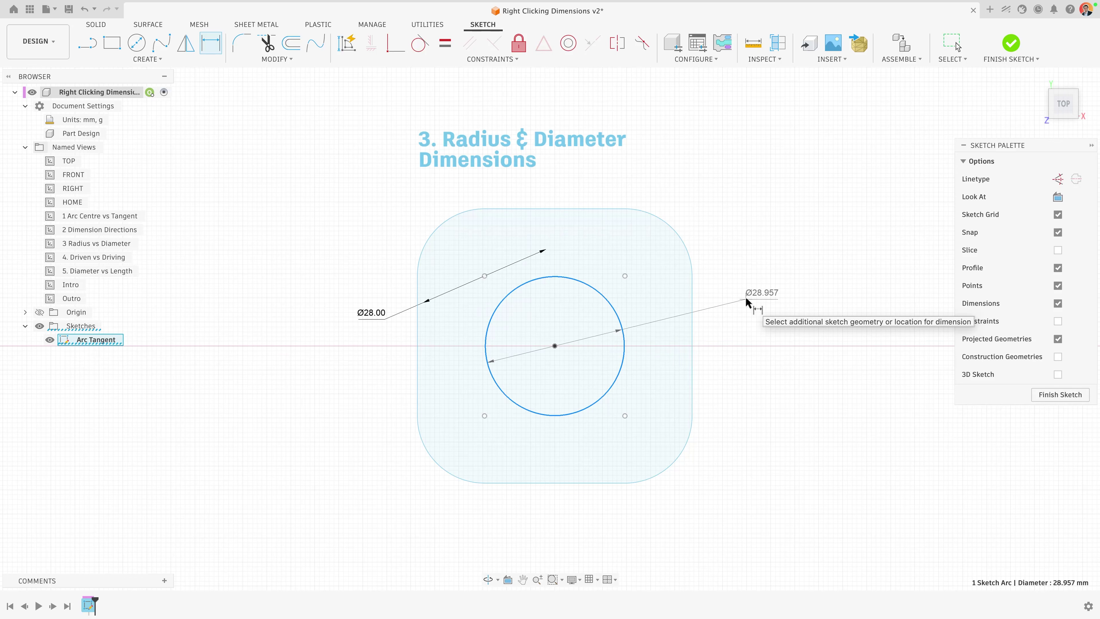
right_click(730, 273)
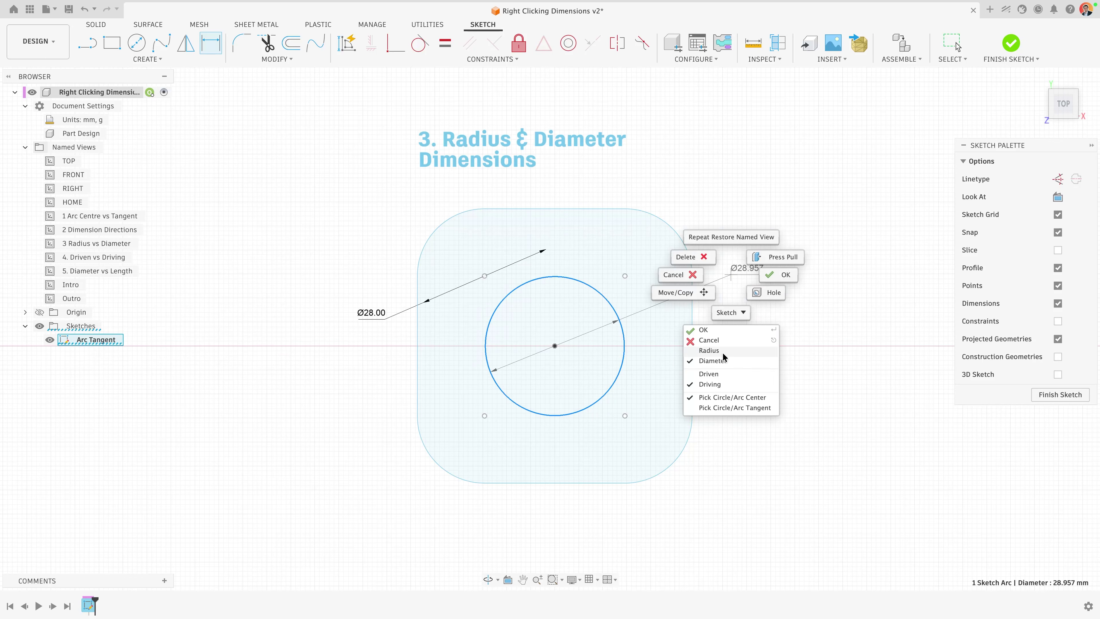
click(711, 353)
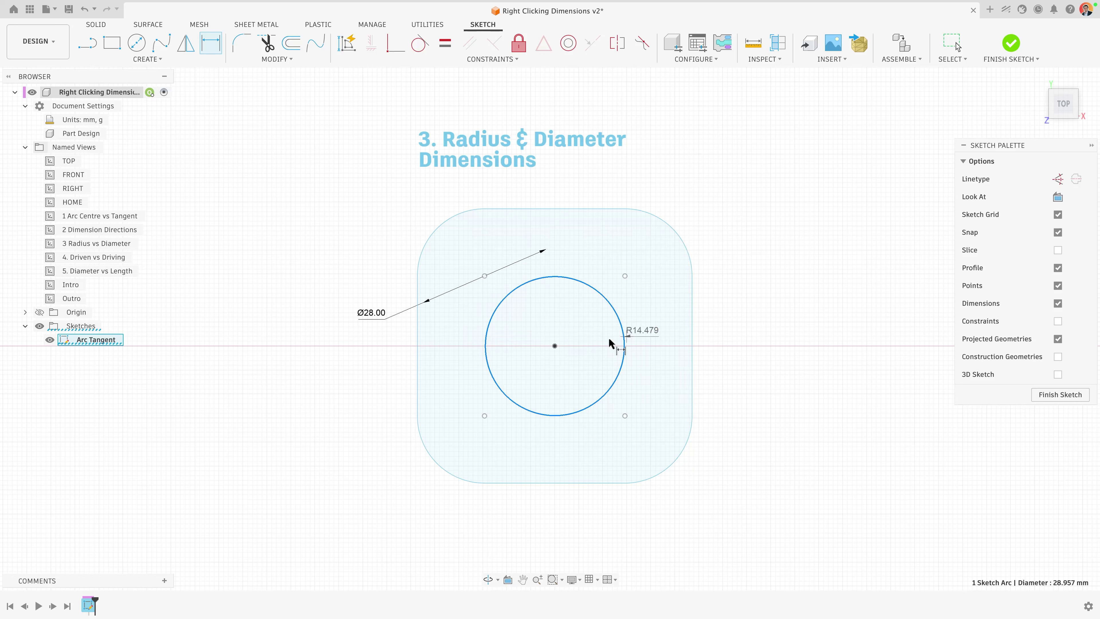
click(628, 328)
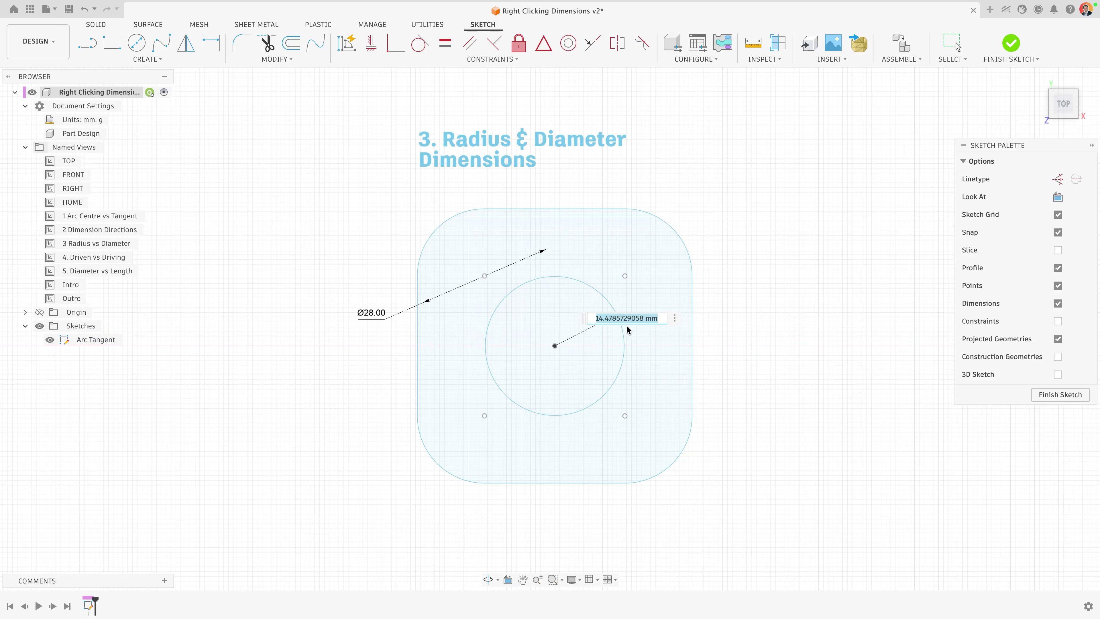
text(15)
key(Return)
Restore the named view 4. Driven vs Driving
double_click(53, 259)
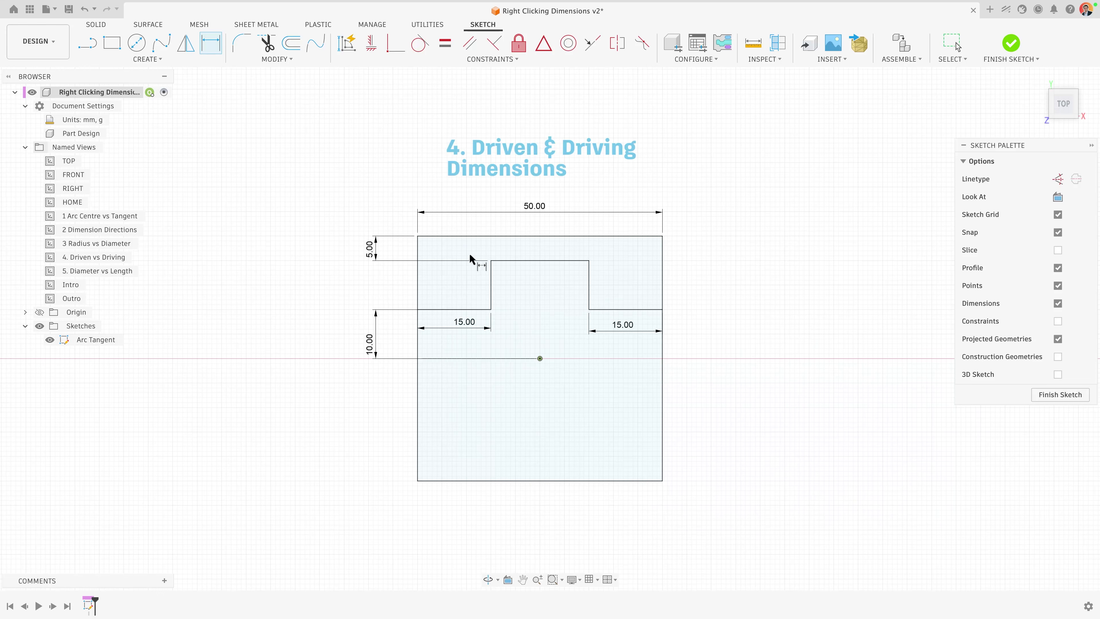
Try to add a length dimension to the top line of the raised middle section, declining the driven alternative
click(519, 261)
click(537, 250)
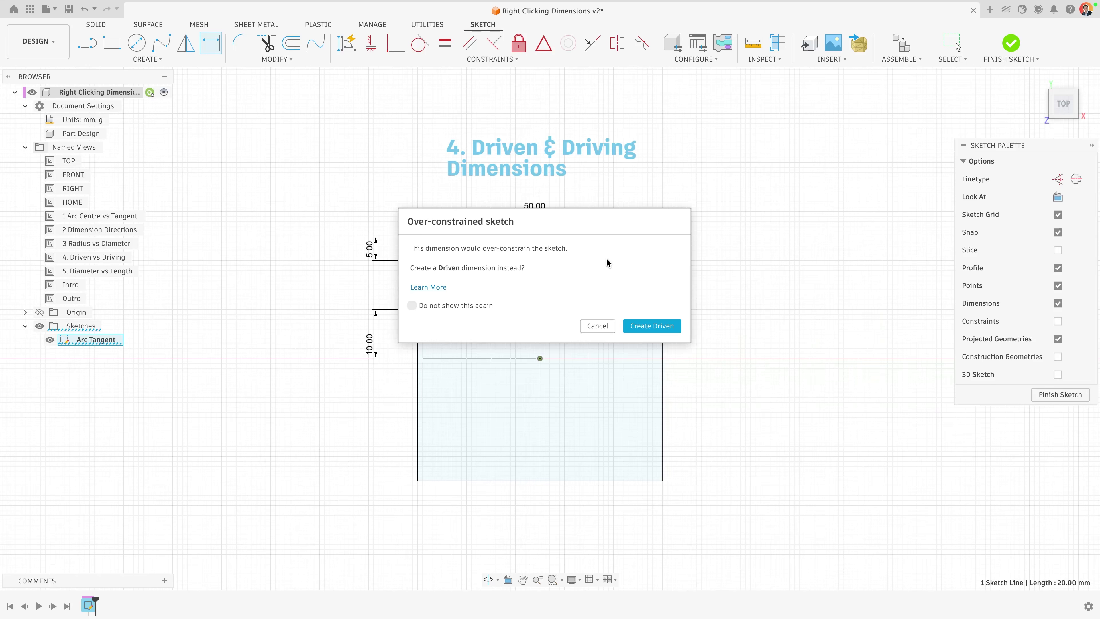
mouse_move(564, 221)
mouse_down()
mouse_move(436, 173)
mouse_move(510, 327)
mouse_move(556, 376)
mouse_up()
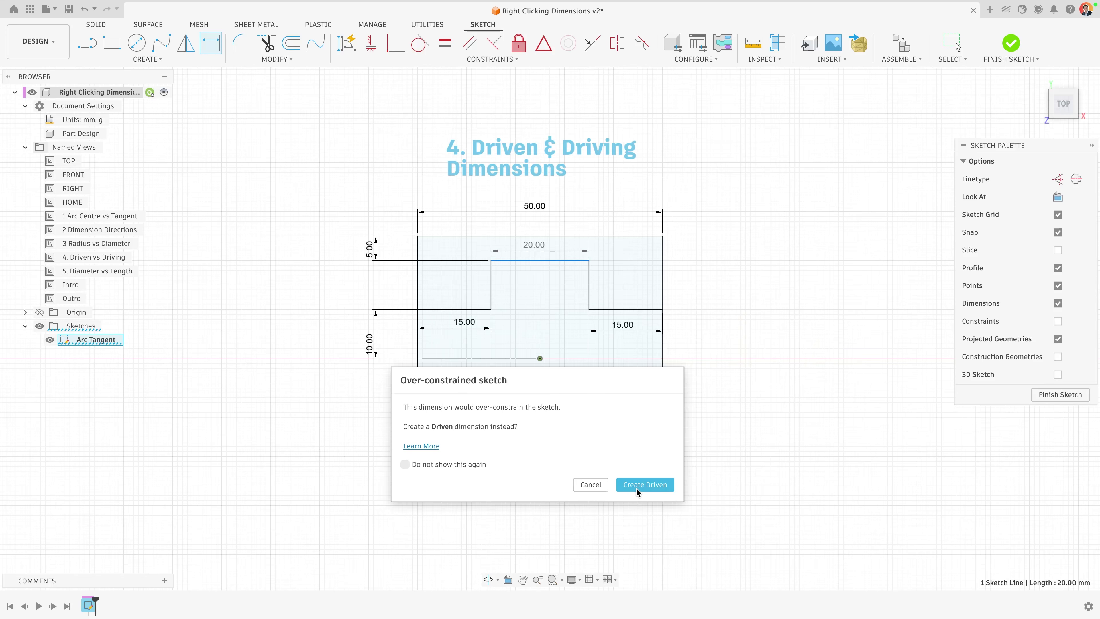
click(599, 488)
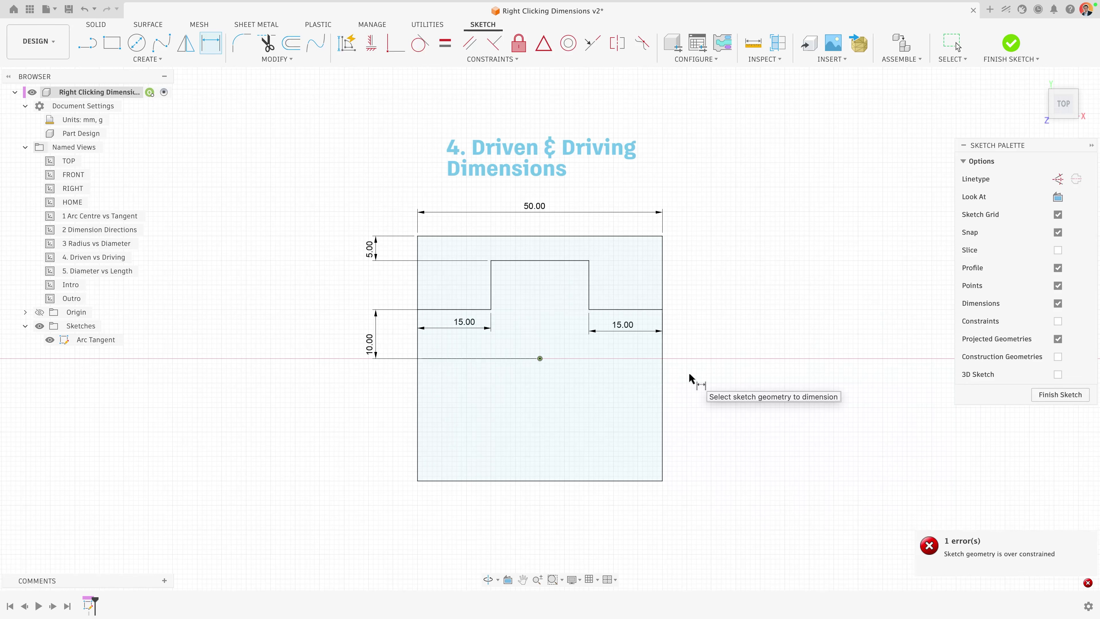
key(Escape)
click(546, 267)
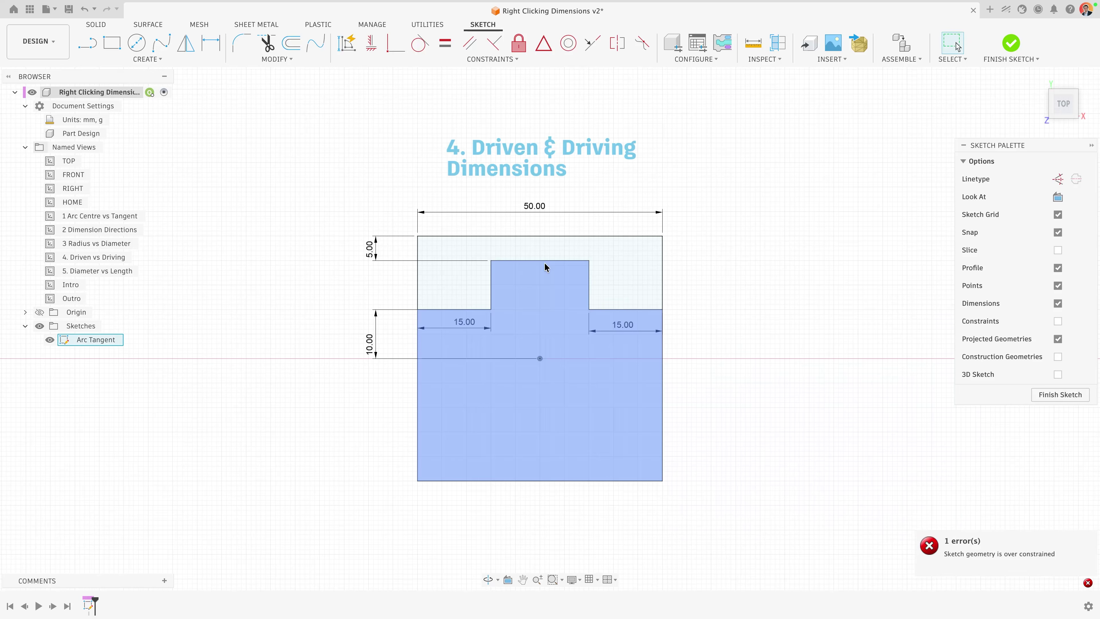
click(546, 266)
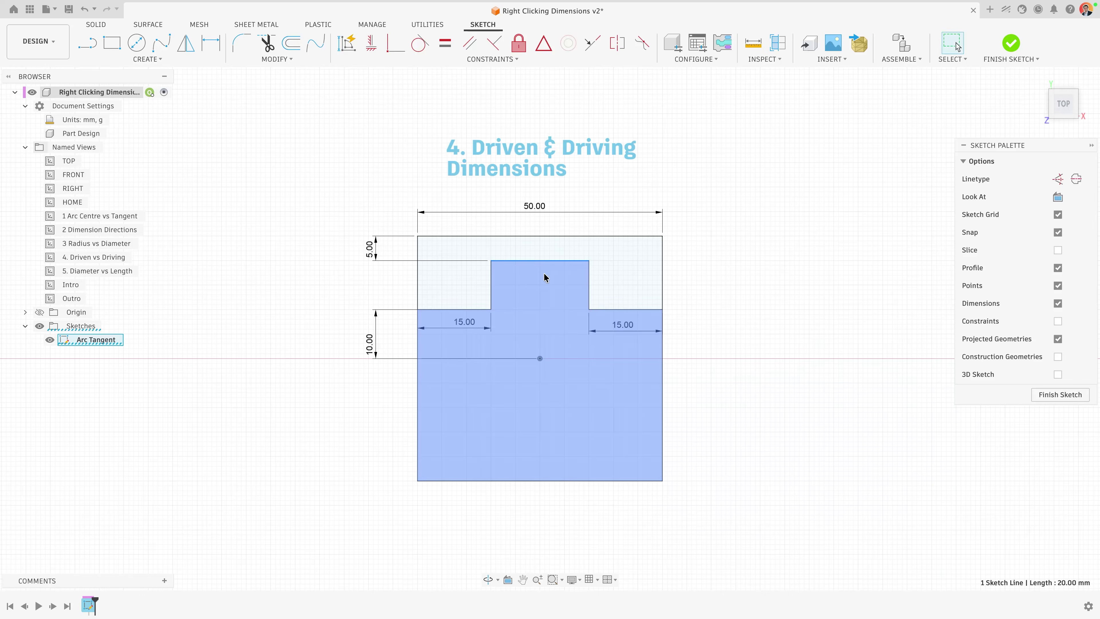
click(693, 283)
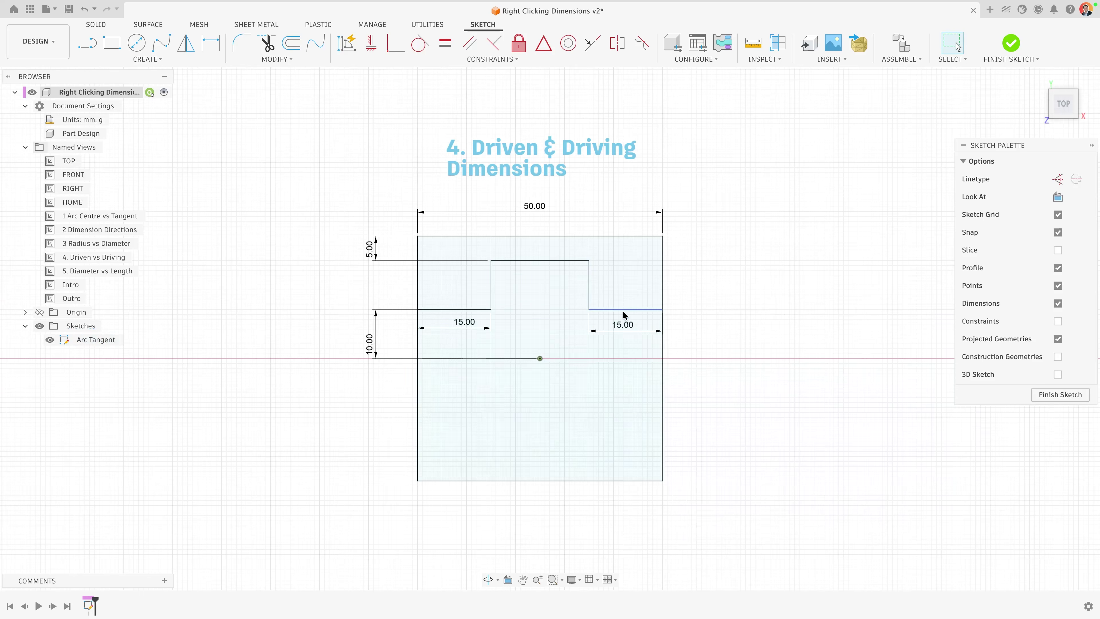
Delete the 5 mm vertical dimension and move the raised section's top line down to about 7 mm below the square's upper edge
click(371, 249)
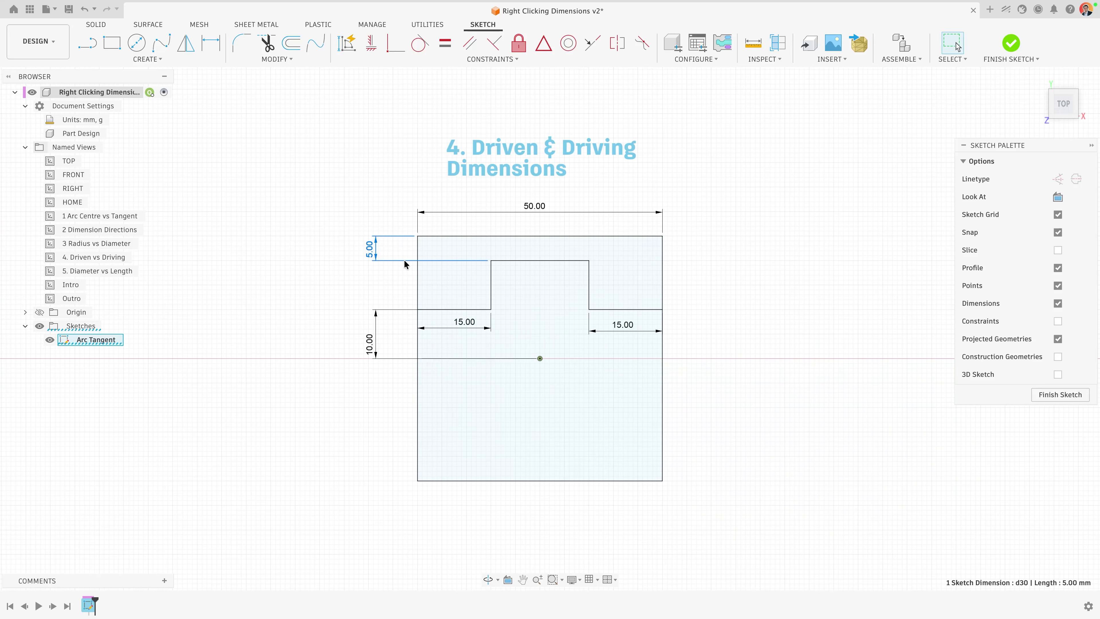
key(Delete)
click(521, 265)
mouse_move(521, 265)
mouse_down()
mouse_move(521, 295)
mouse_move(522, 275)
mouse_up()
Add a driven dimension between the raised section's top line and the square's upper edge, with its text moved above the upper edge
key(d)
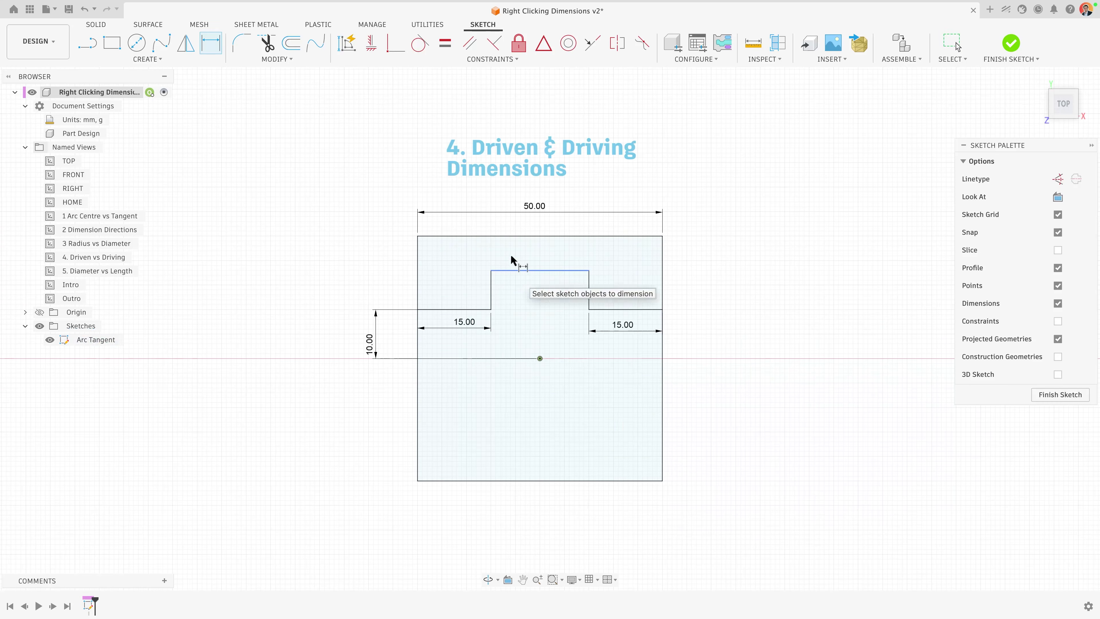
click(522, 270)
click(518, 236)
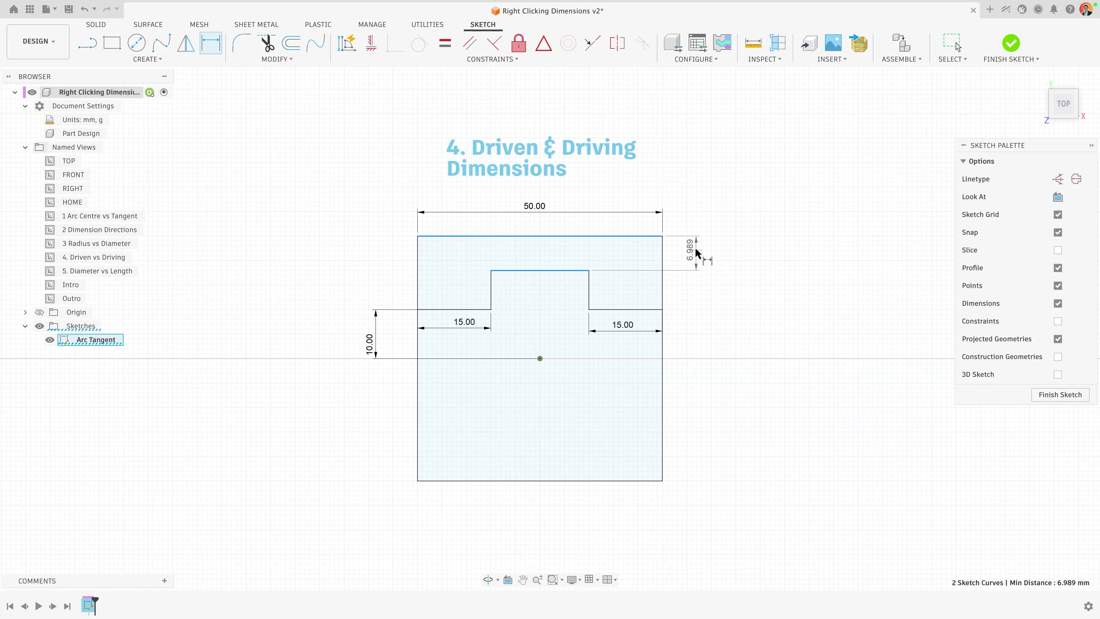
right_click(695, 251)
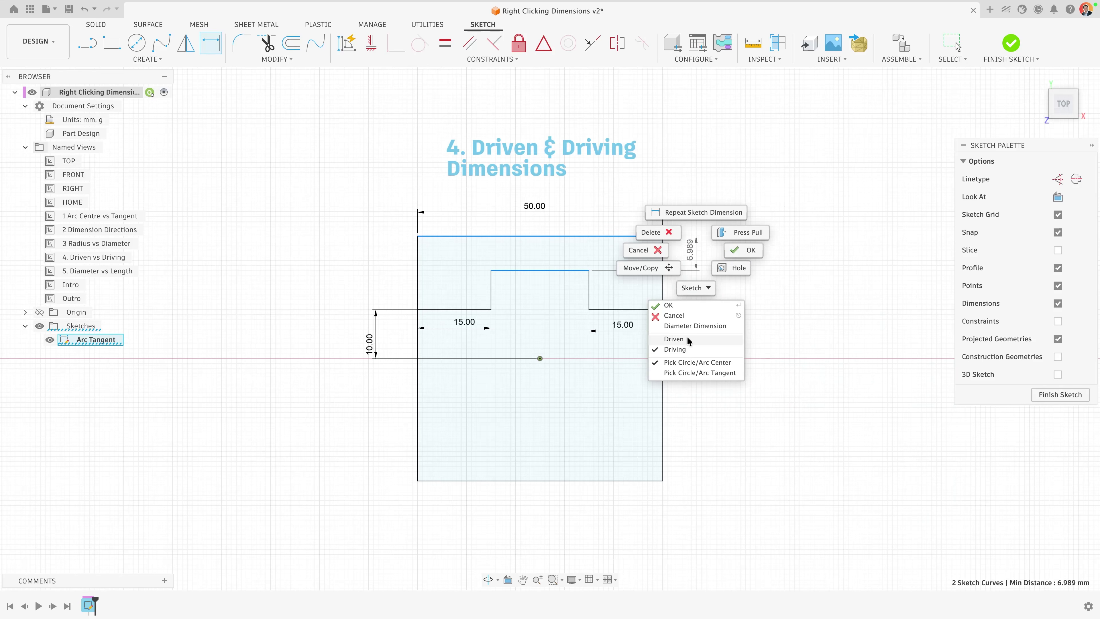
click(676, 339)
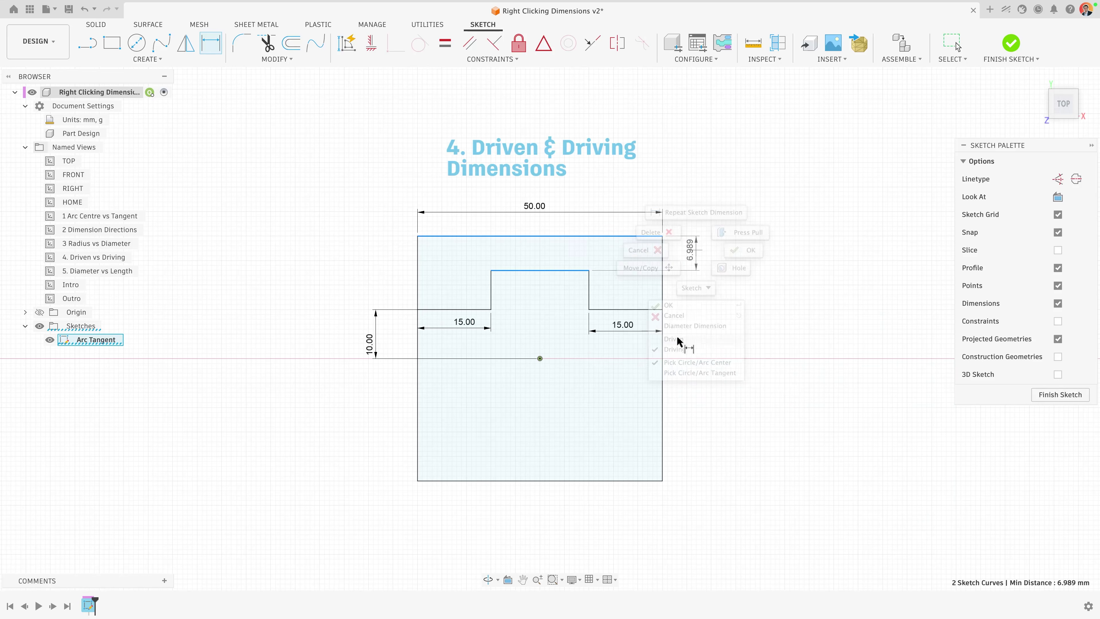
click(699, 255)
drag(692, 248, 699, 216)
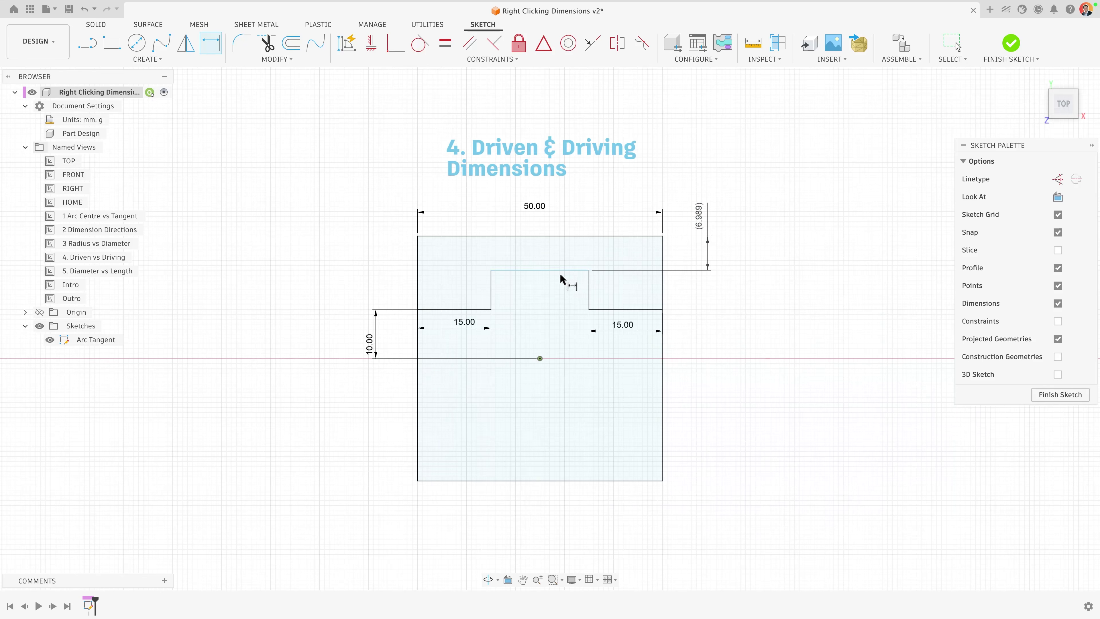
key(Escape)
mouse_move(556, 272)
mouse_down()
mouse_move(555, 293)
mouse_move(554, 260)
mouse_move(555, 270)
mouse_up()
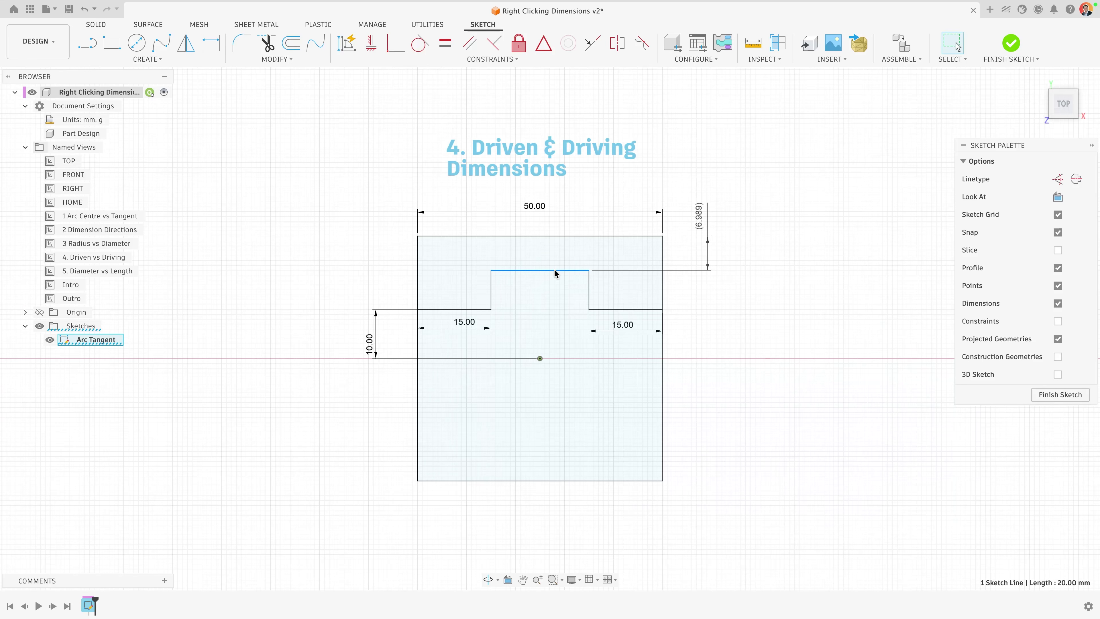
Inspect the new driven dimension's expression at the end of the Parameters list
click(278, 60)
click(285, 181)
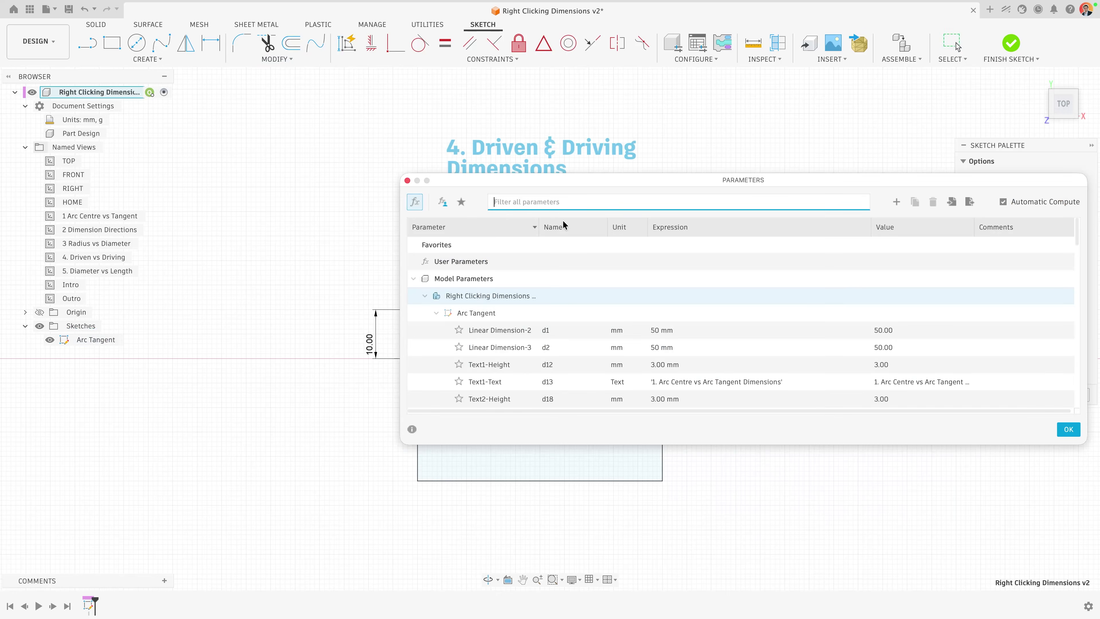
drag(680, 180, 513, 155)
scroll(393, 307, down, 15)
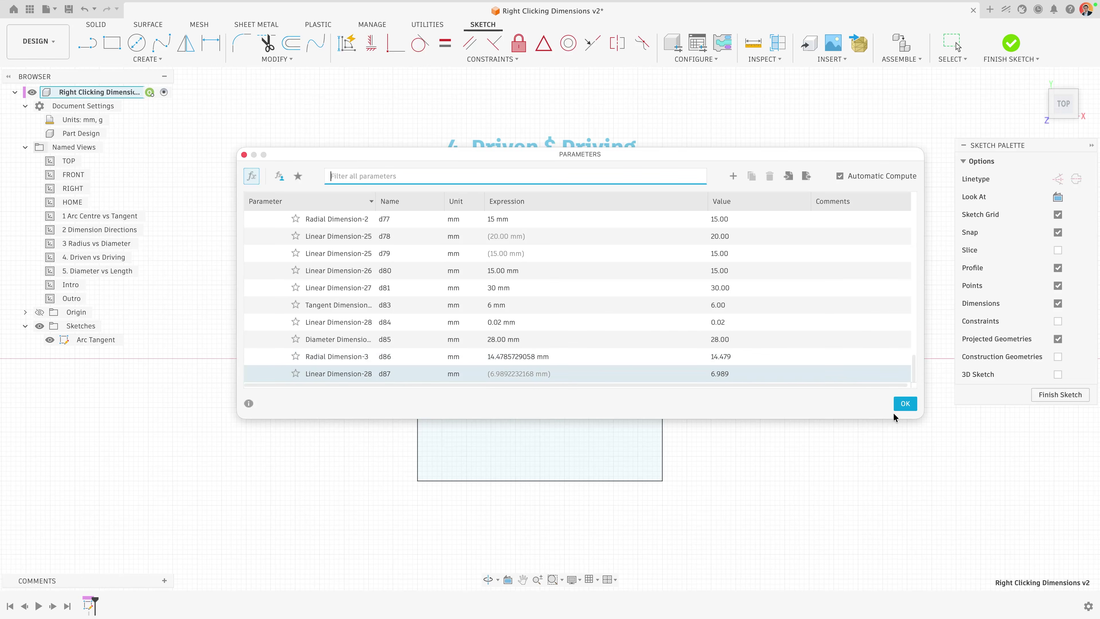
click(905, 403)
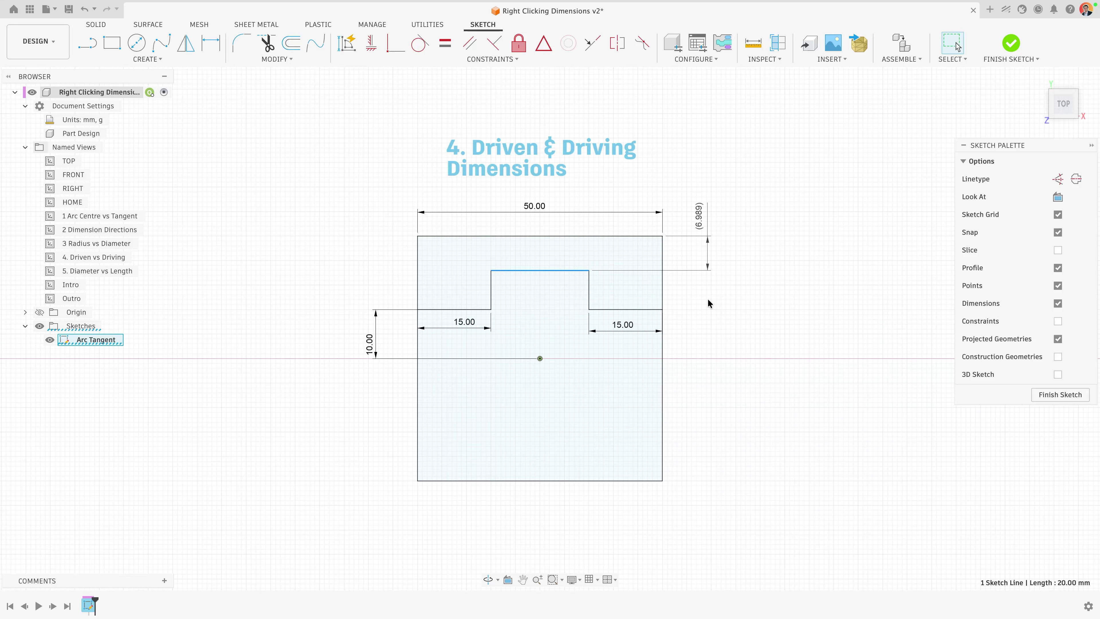
Restore the named view 5. Diameter vs Length and dimension the left profile's vertical edge to its centerline as a length instead of a diameter
double_click(52, 273)
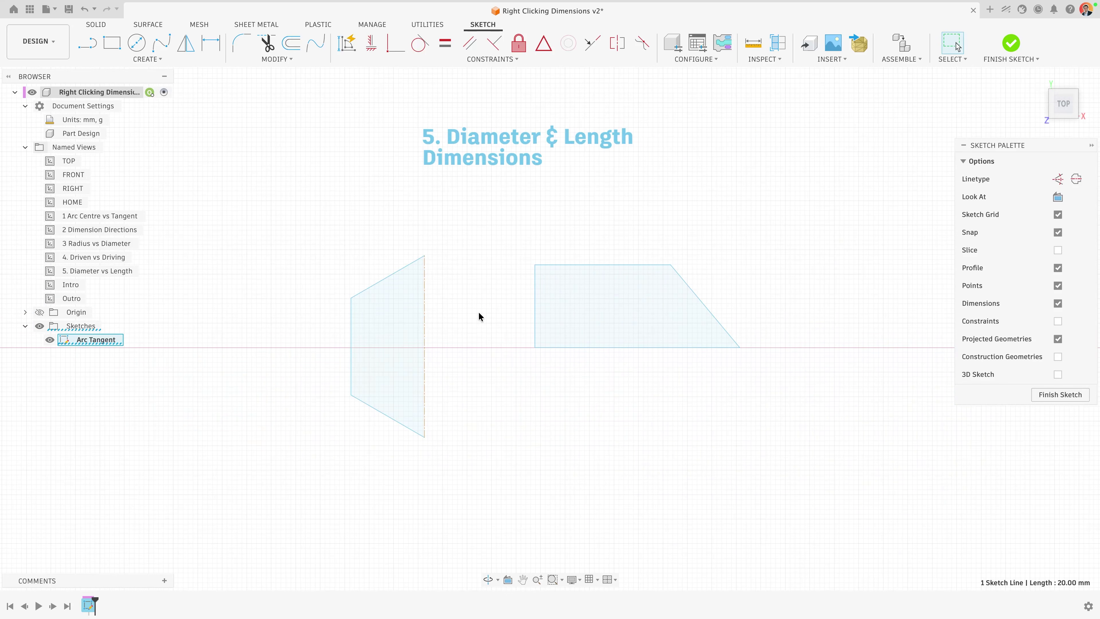
key(Escape)
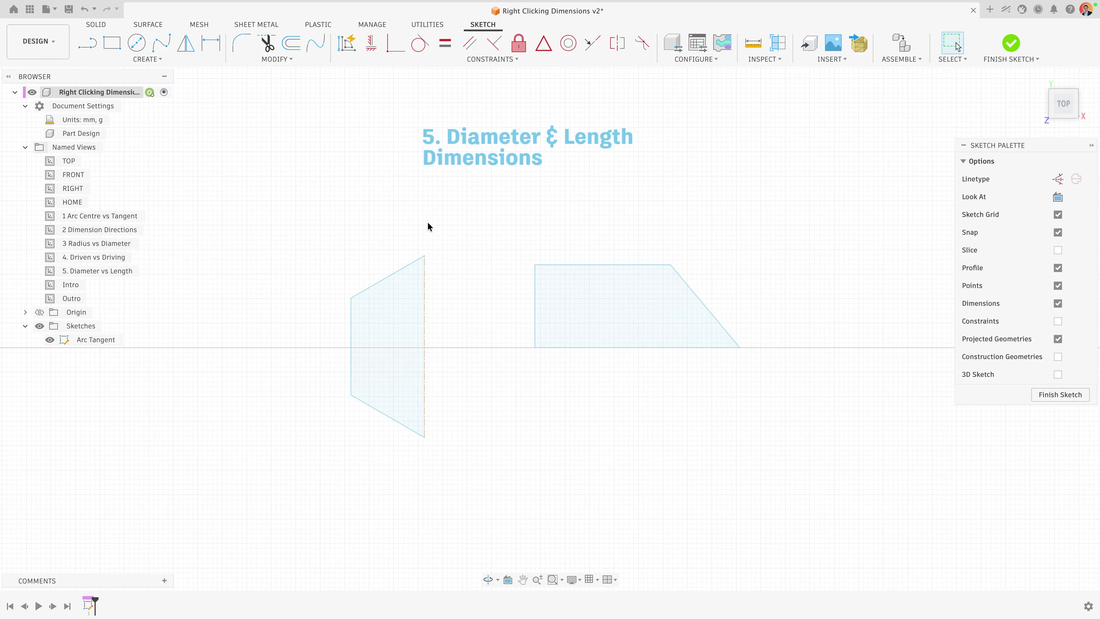
click(210, 43)
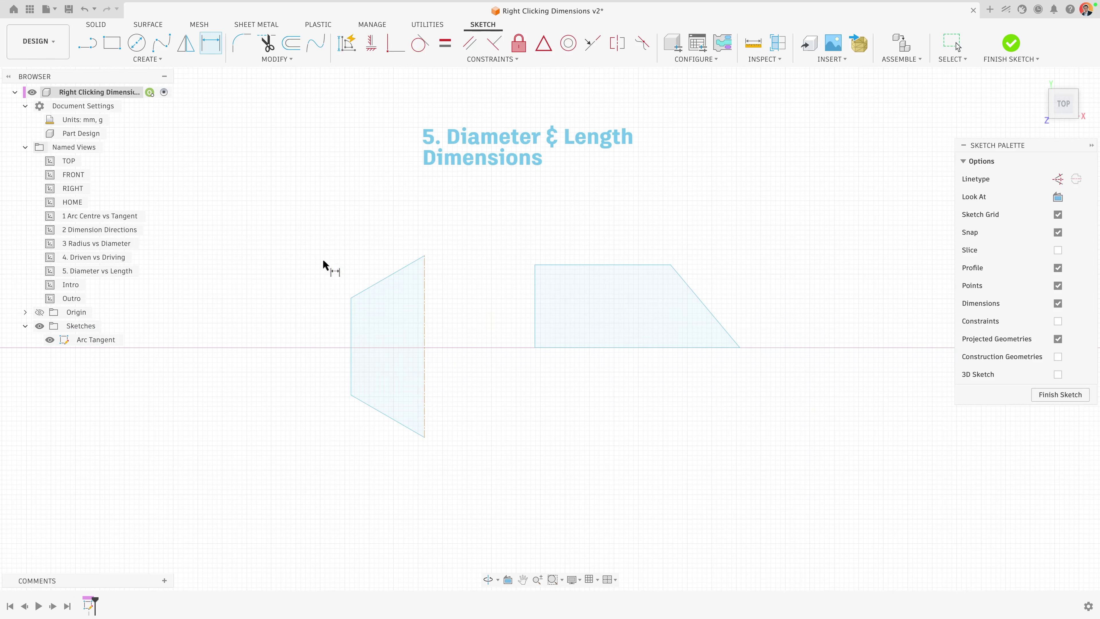
click(350, 328)
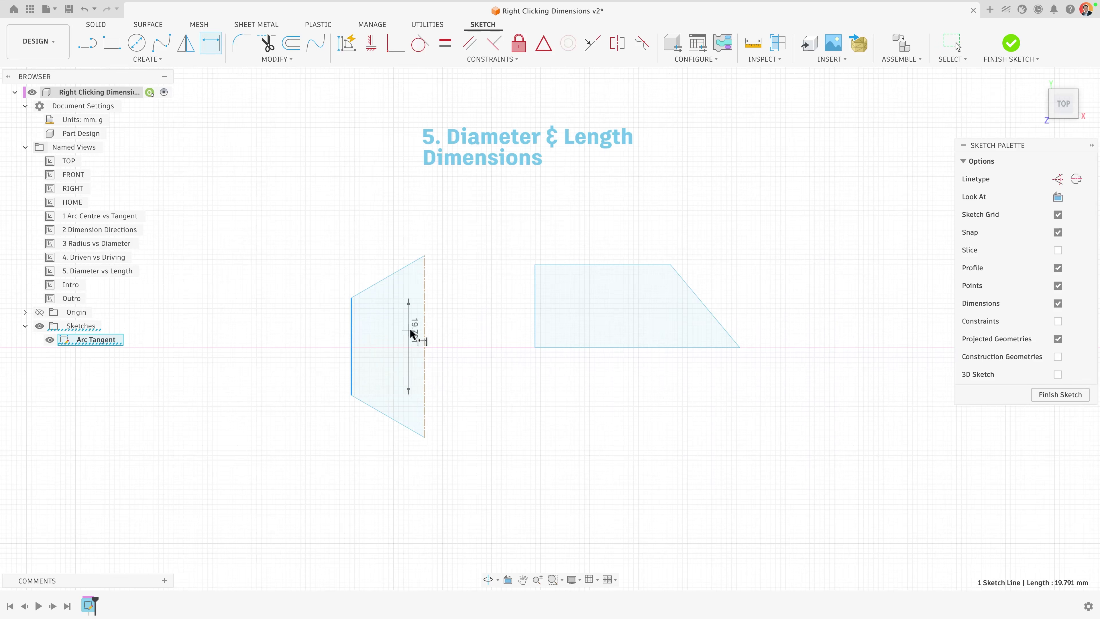
click(424, 325)
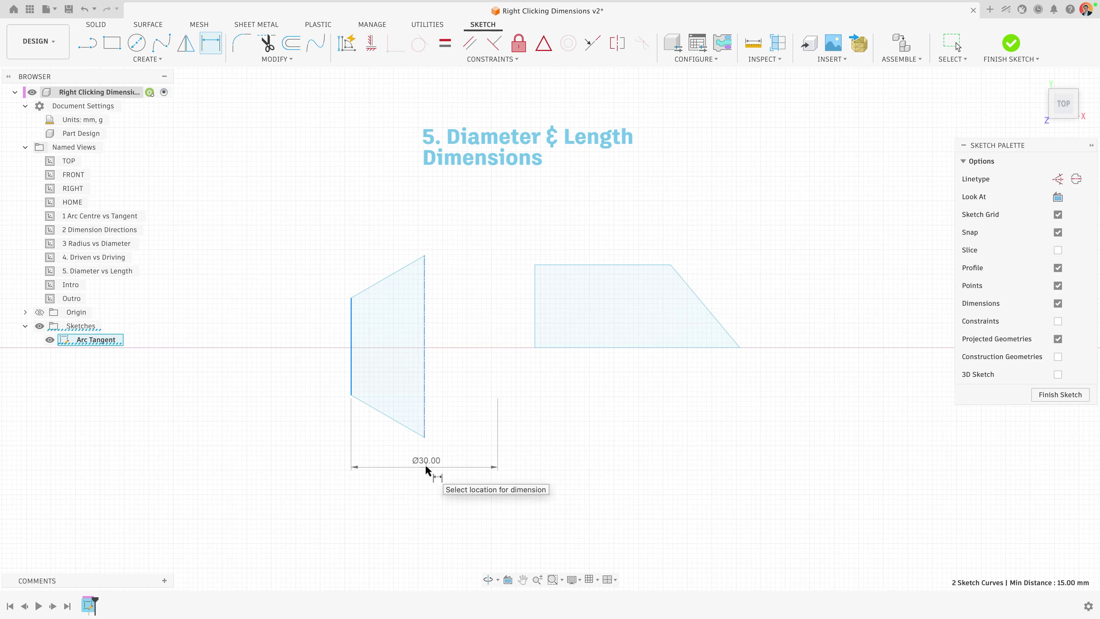
right_click(425, 467)
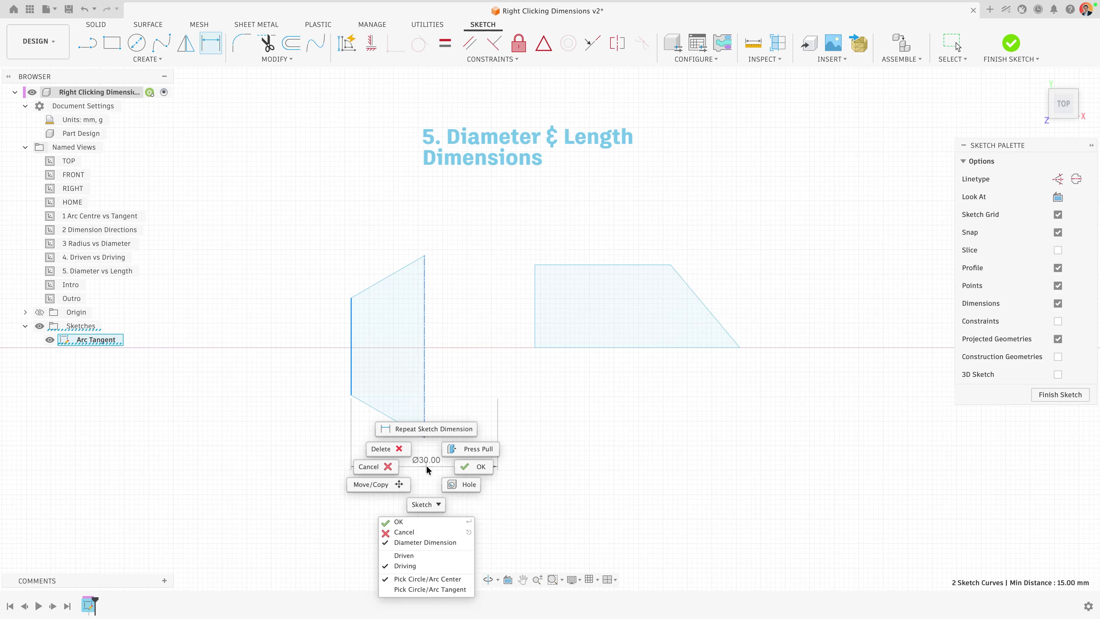
click(395, 543)
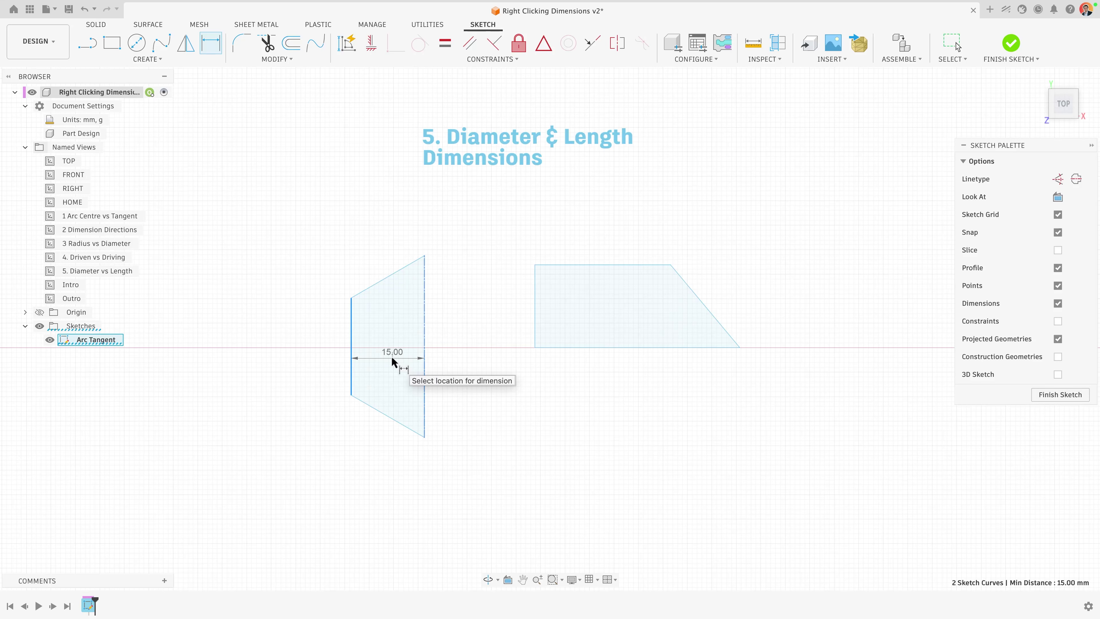
click(392, 360)
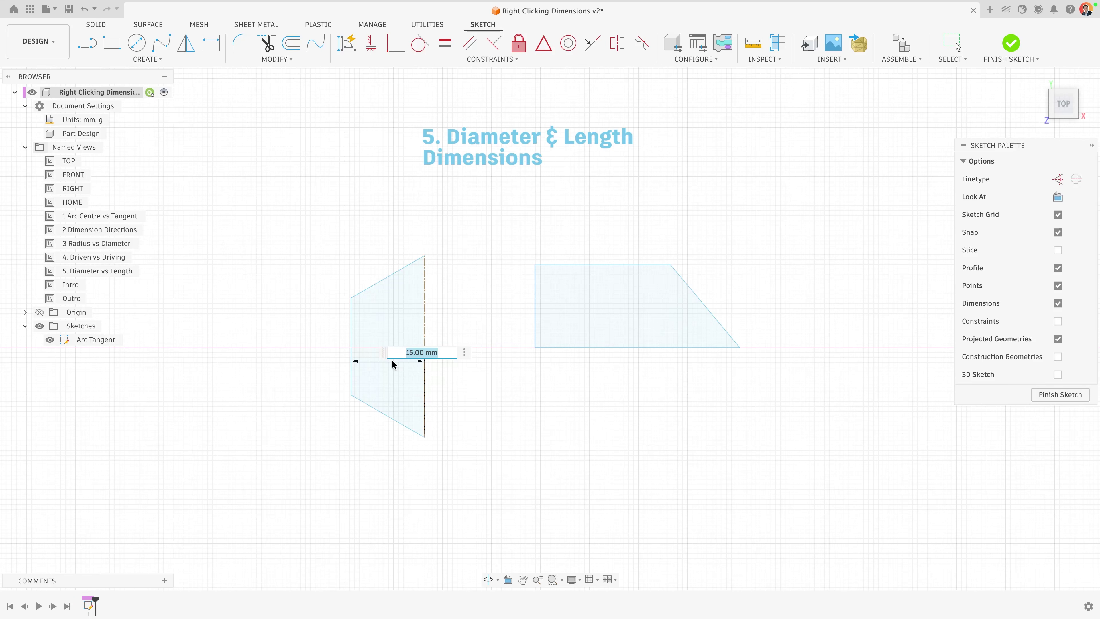
key(Return)
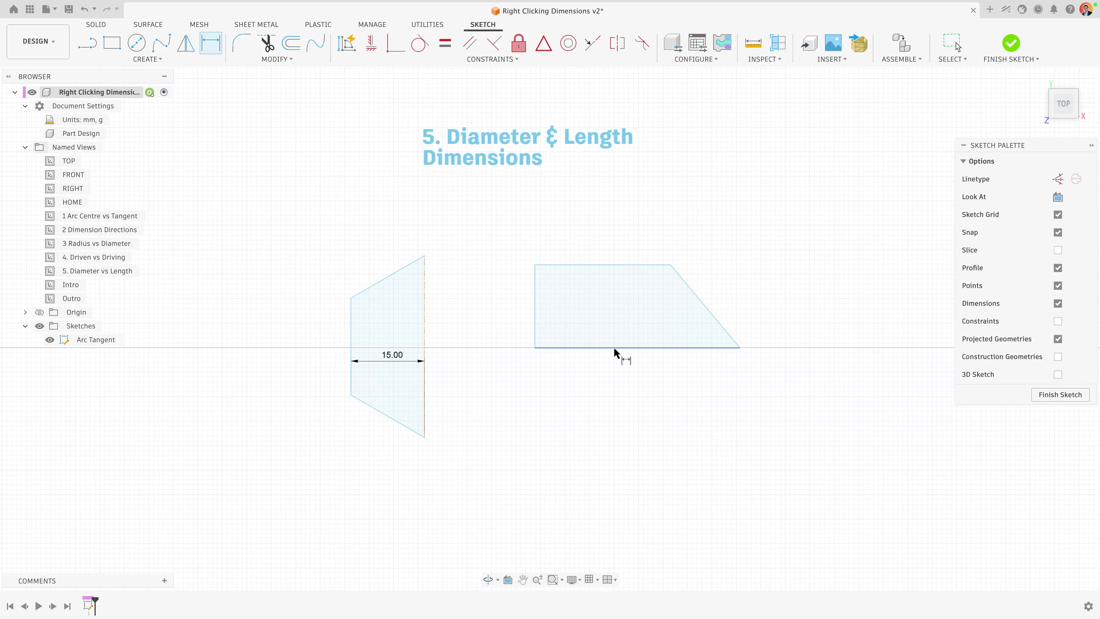
Dimension the right profile's height between its lower and upper edges as a 30 mm diameter instead of a length, and restore the named view Outro
click(605, 346)
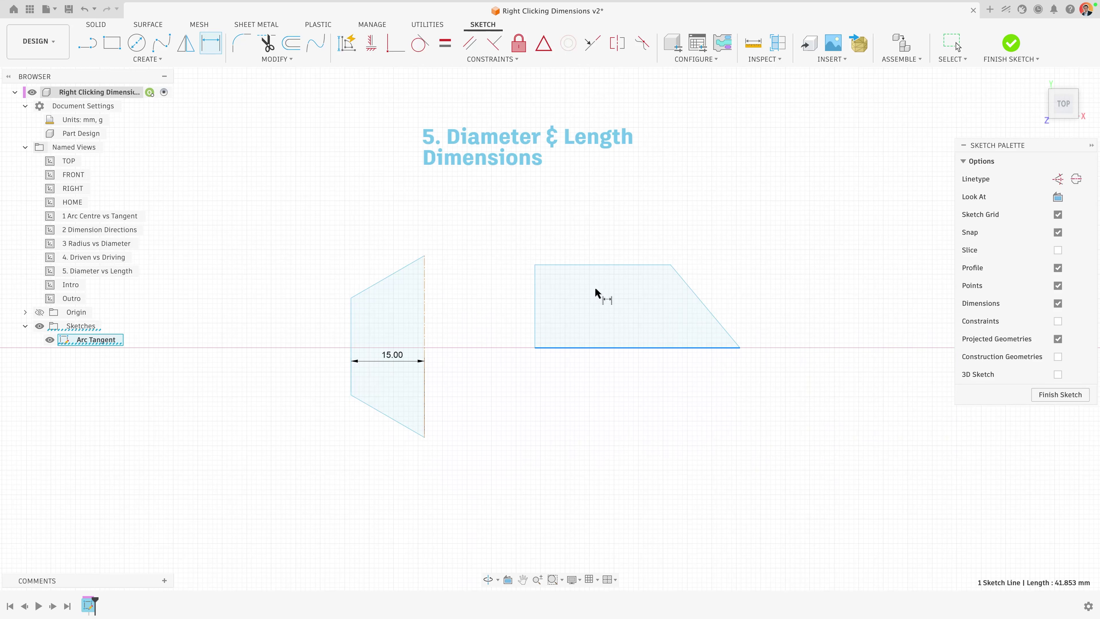
click(591, 265)
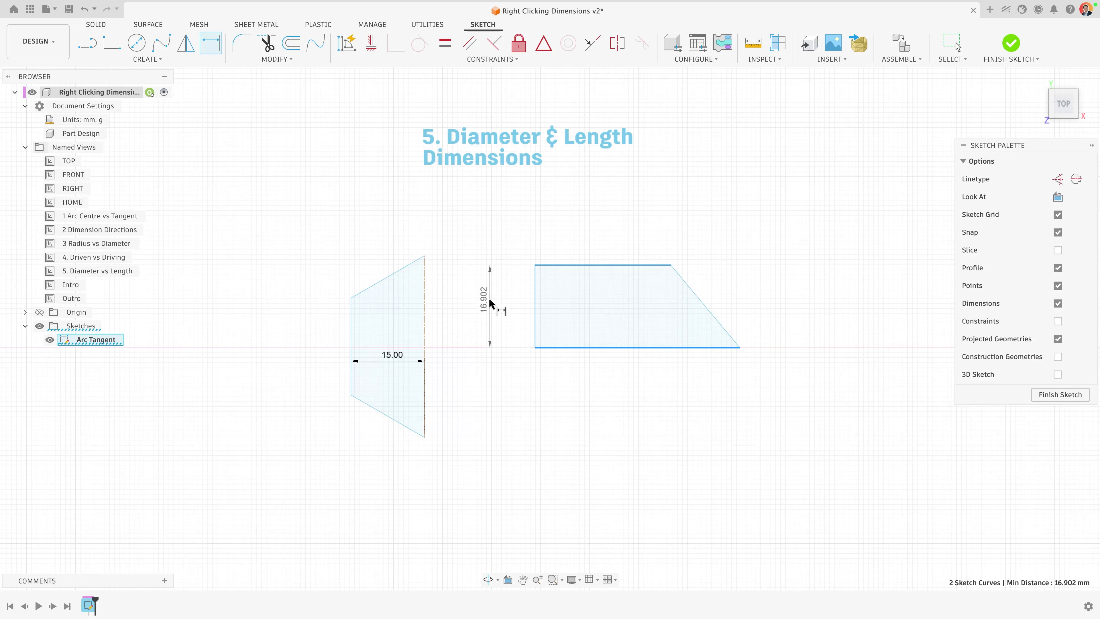
right_click(493, 302)
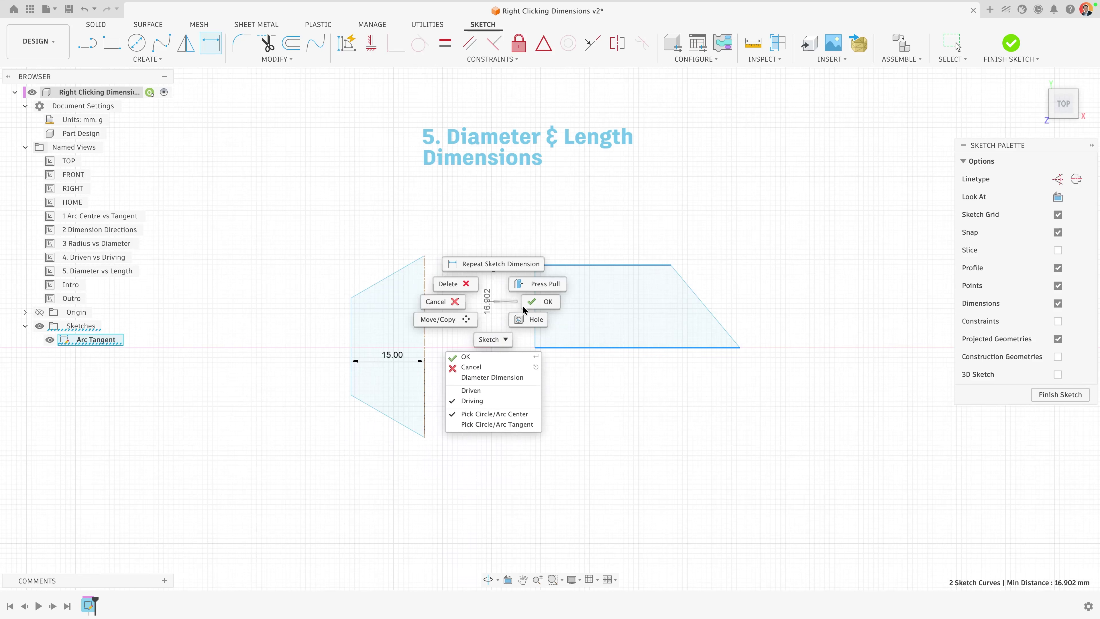
click(501, 379)
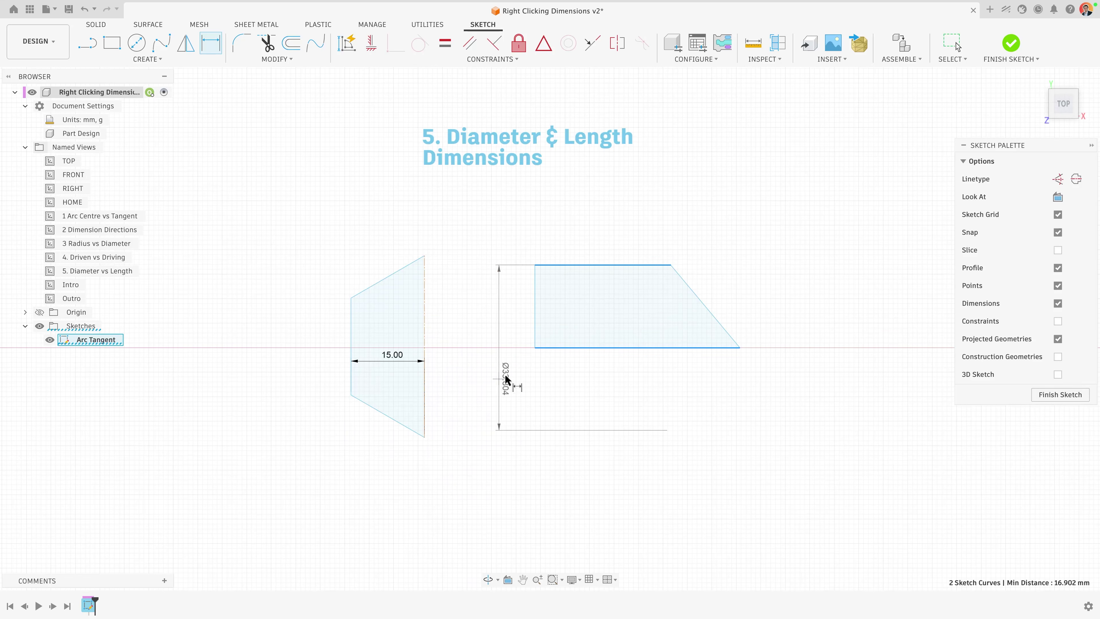
click(498, 356)
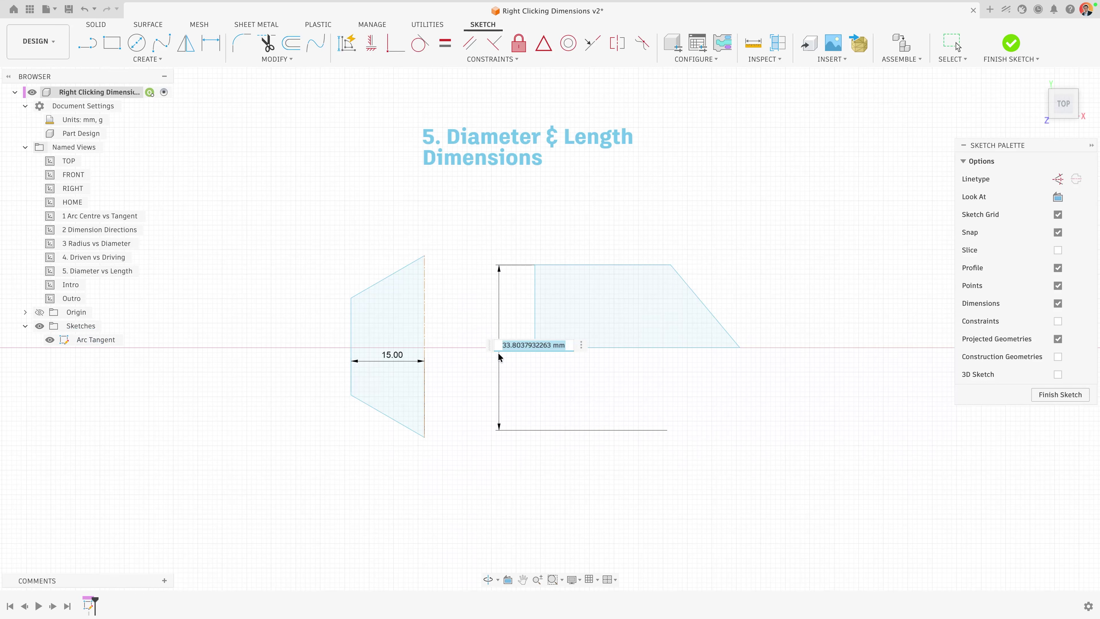
text(30)
key(Return)
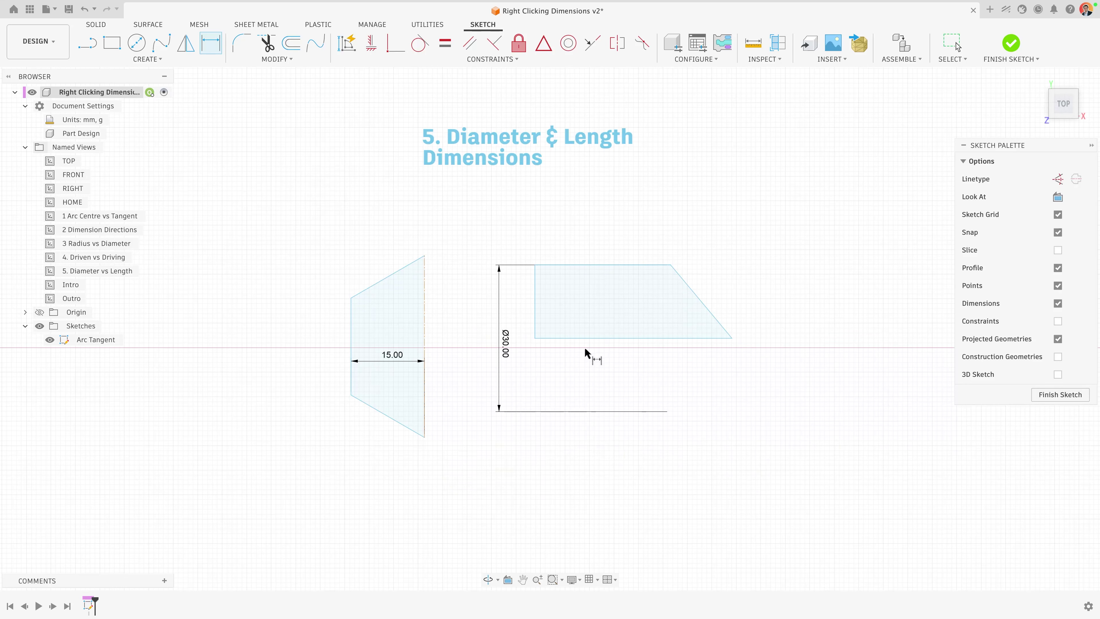
double_click(51, 298)
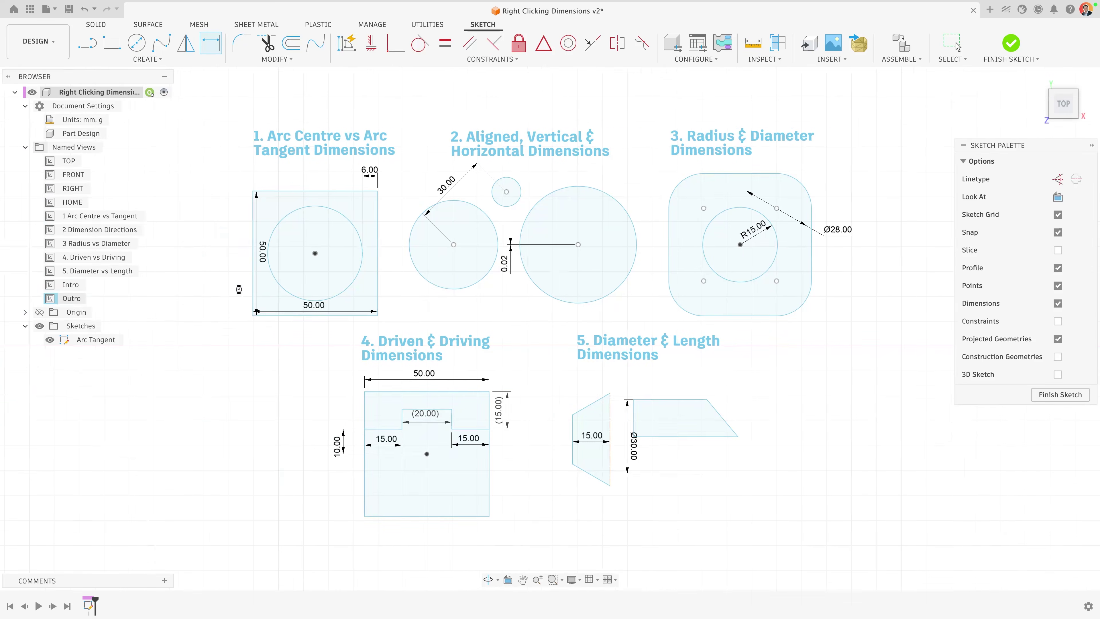